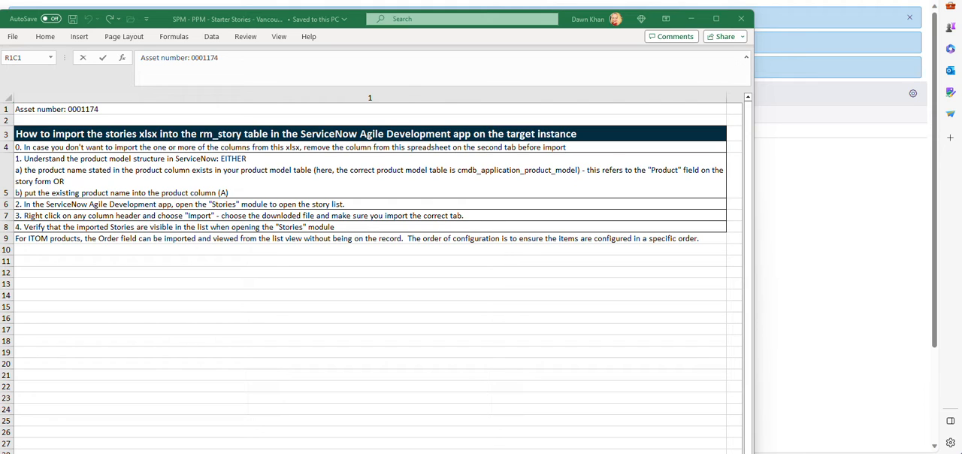
Step: Delete the import instructions worksheet from the SPM - PPM starter stories workbook and confirm its permanent removal
left_click_drag(357, 21, 369, 18)
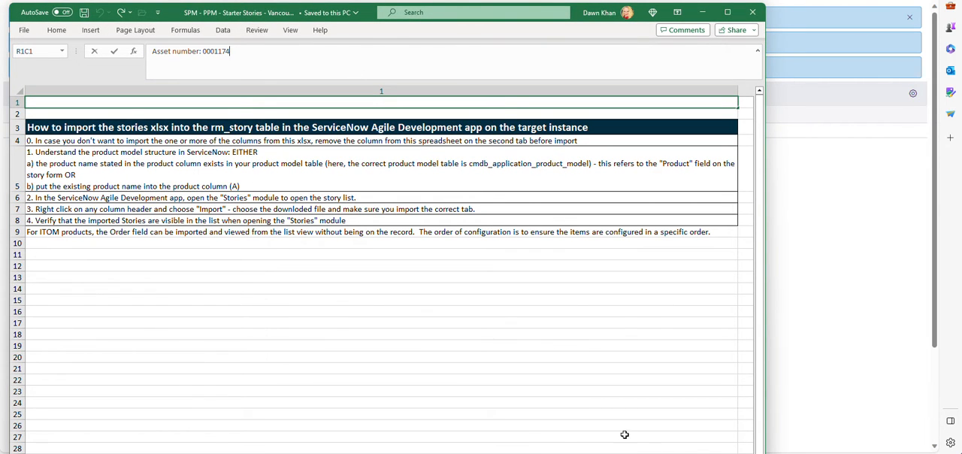
mouse_move(765, 440)
left_mouse_down()
mouse_move(720, 440)
mouse_move(780, 439)
left_mouse_up()
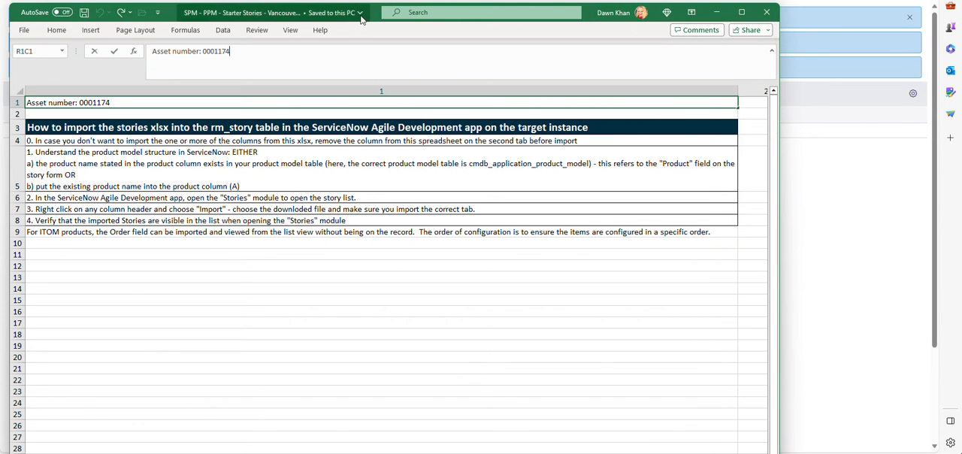
left_click_drag(365, 15, 377, 0)
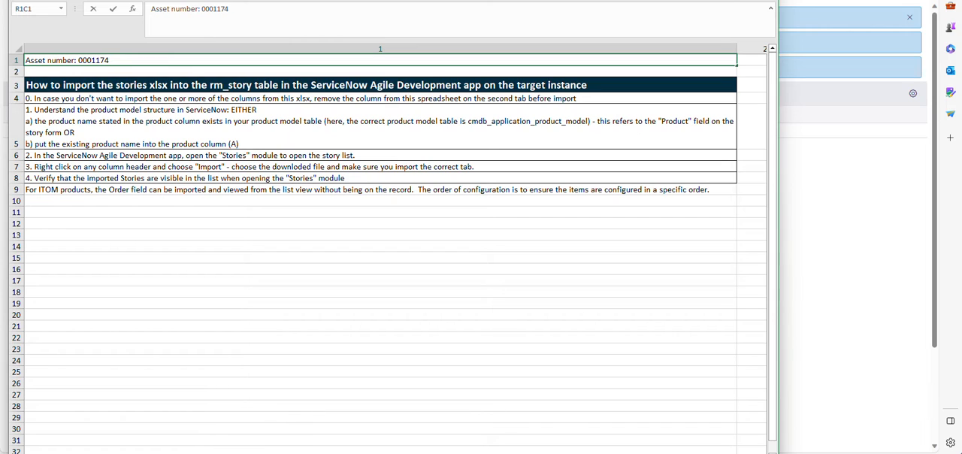
right_click(132, 453)
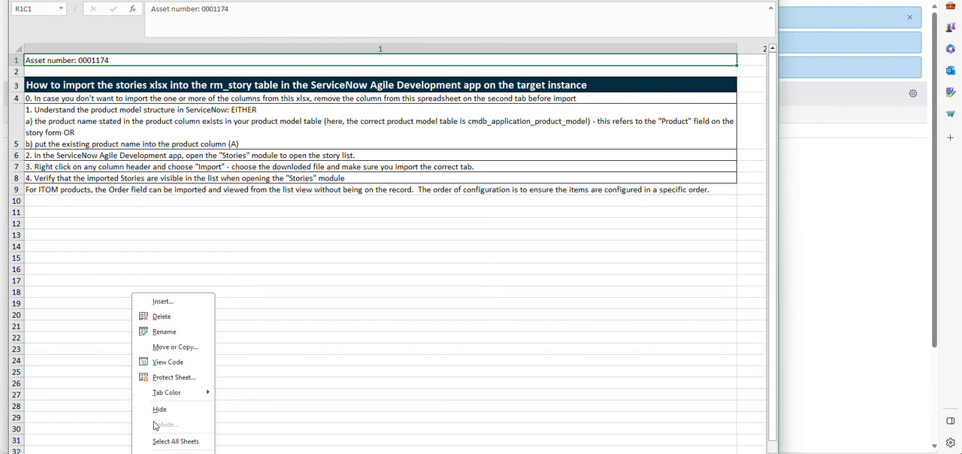
left_click(164, 319)
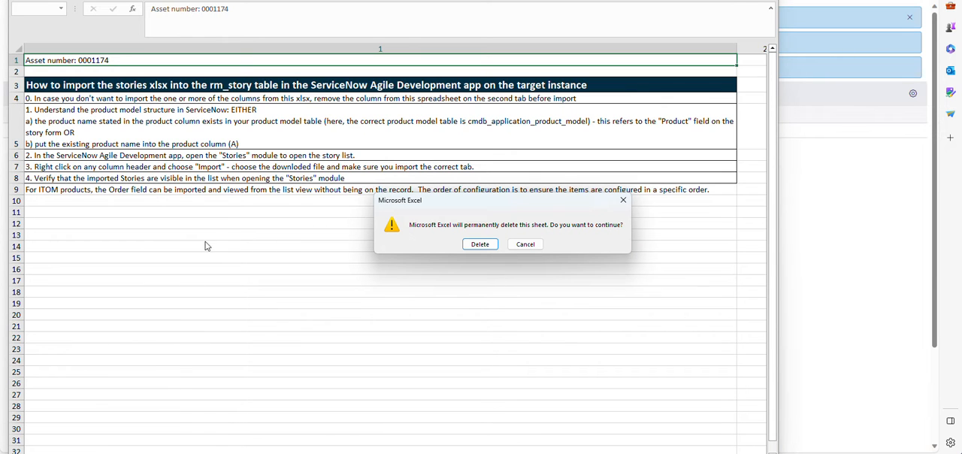
left_click(488, 245)
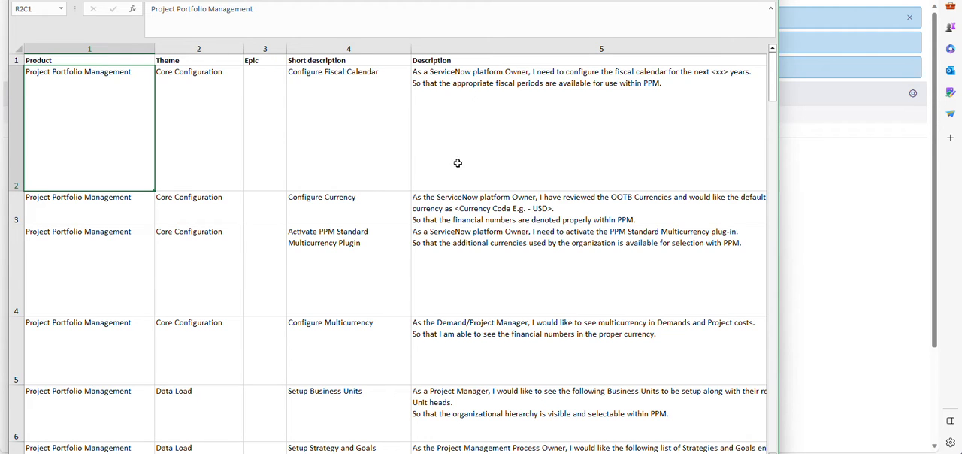
Step: Review the story columns from Product through Acceptance criteria in the remaining worksheet
left_click(45, 43)
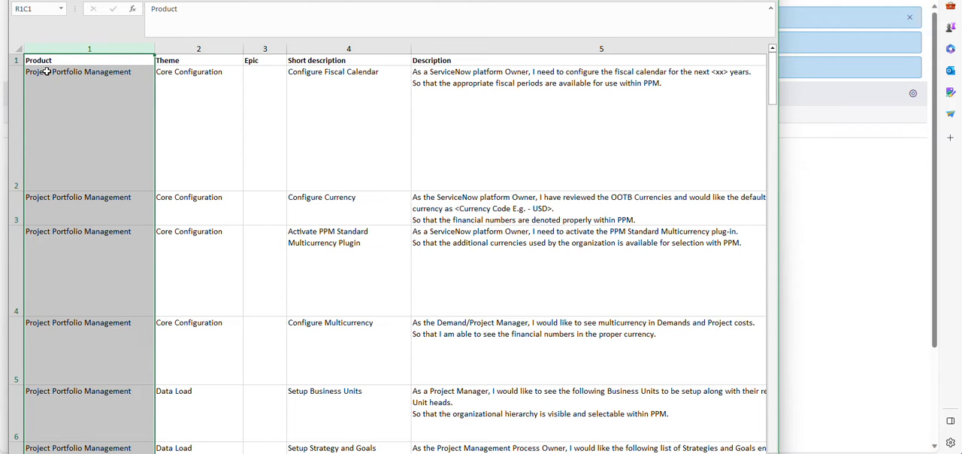
left_click(60, 101)
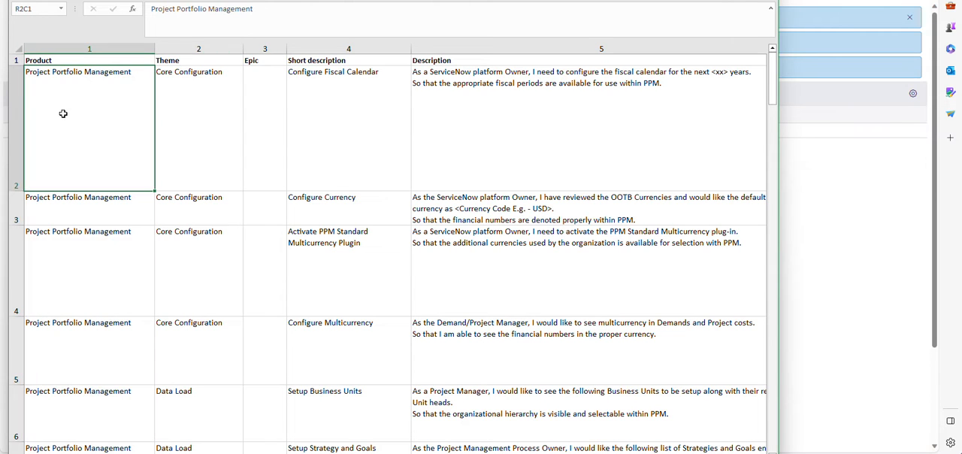
left_click(233, 101)
left_click(261, 112)
left_click(330, 100)
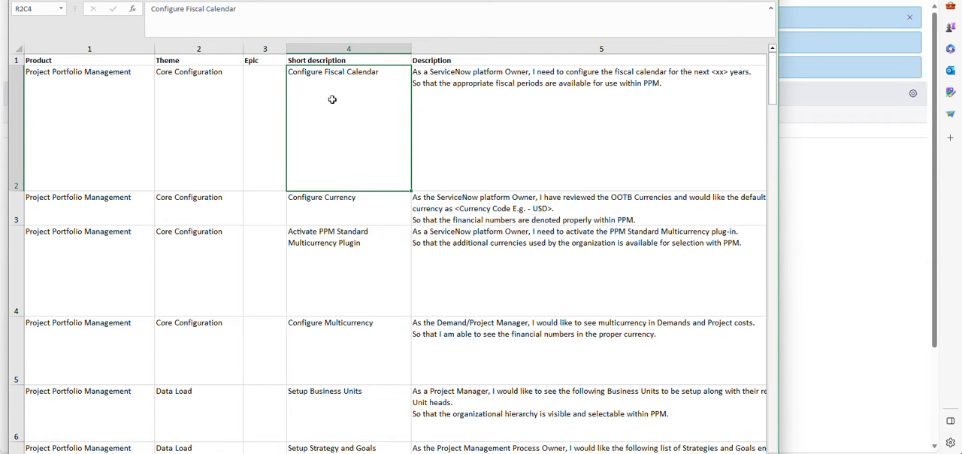
key("Right")
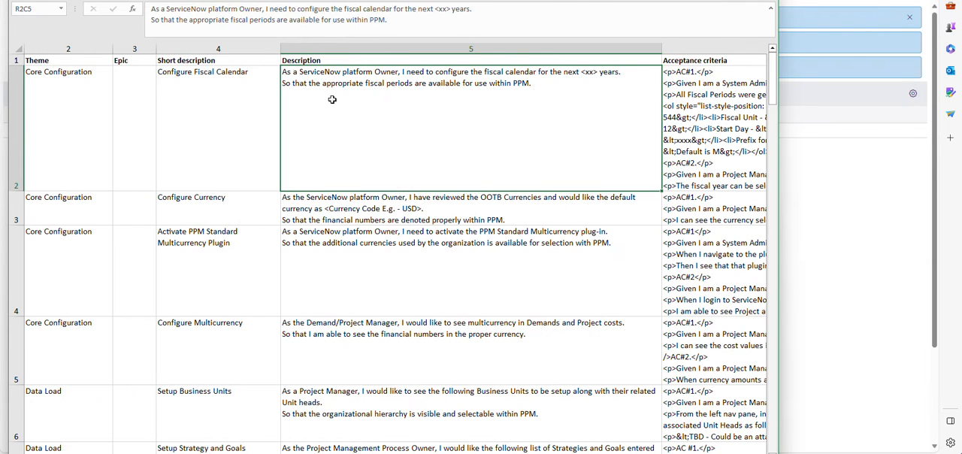
key("Right")
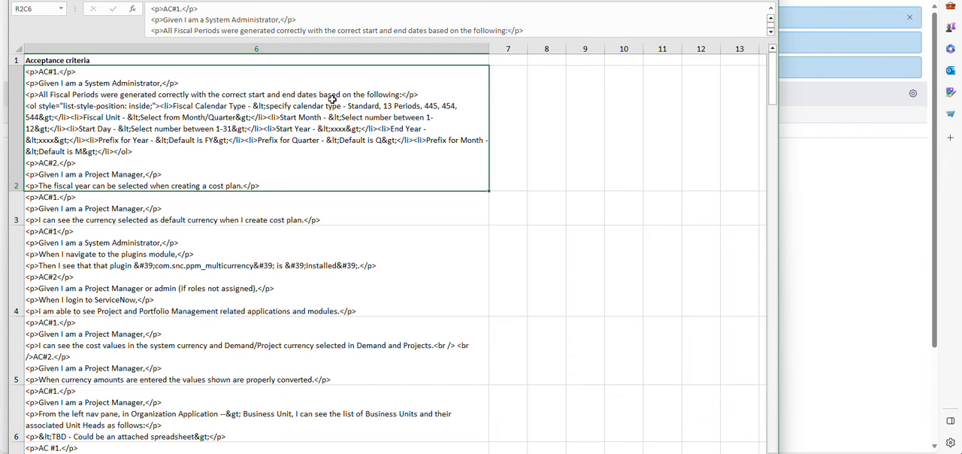
key("Home")
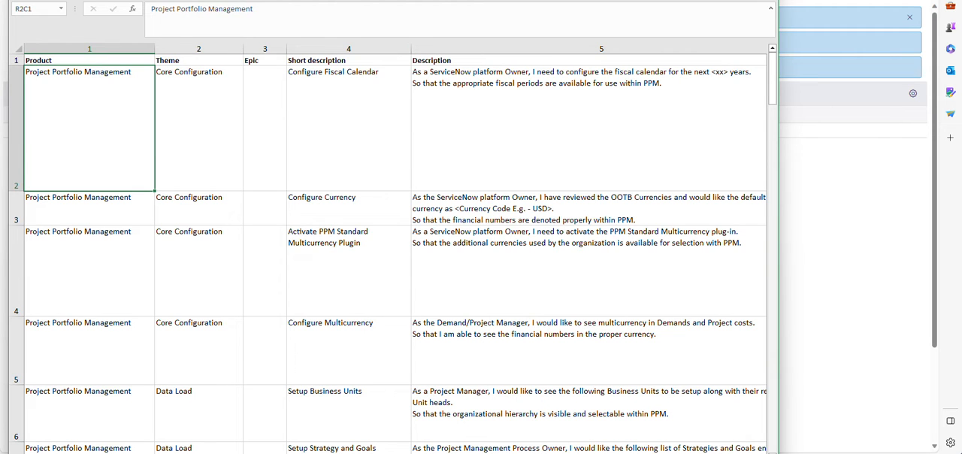
Step: Close the workbook and, in ServiceNow, find "stories" in the navigator and open the Stories list
key("alt+F4")
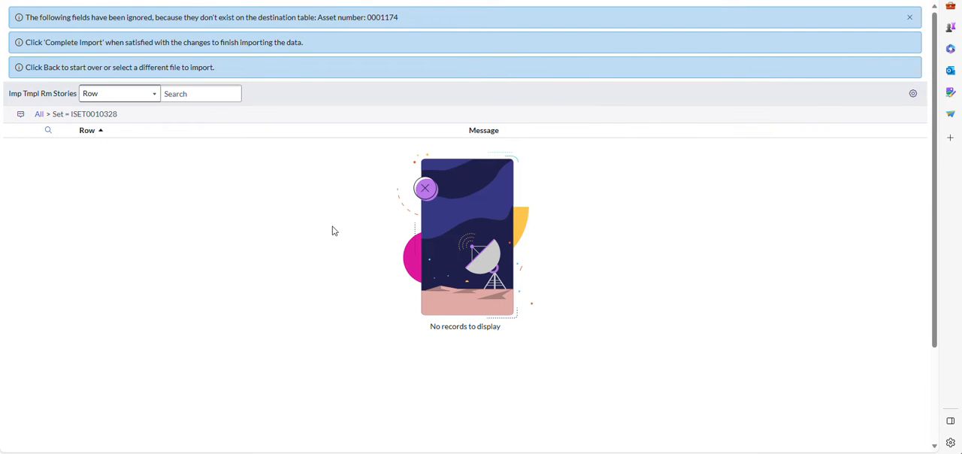
left_click(116, 1)
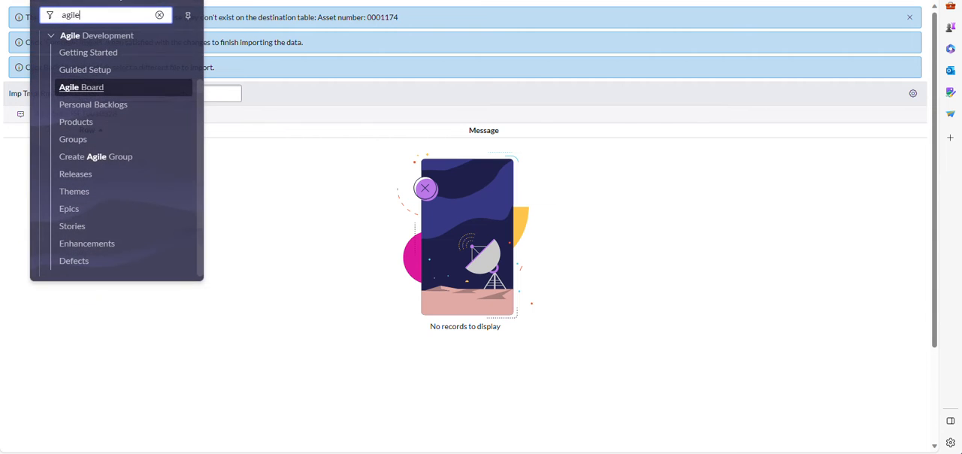
double_click(98, 15)
type("stories")
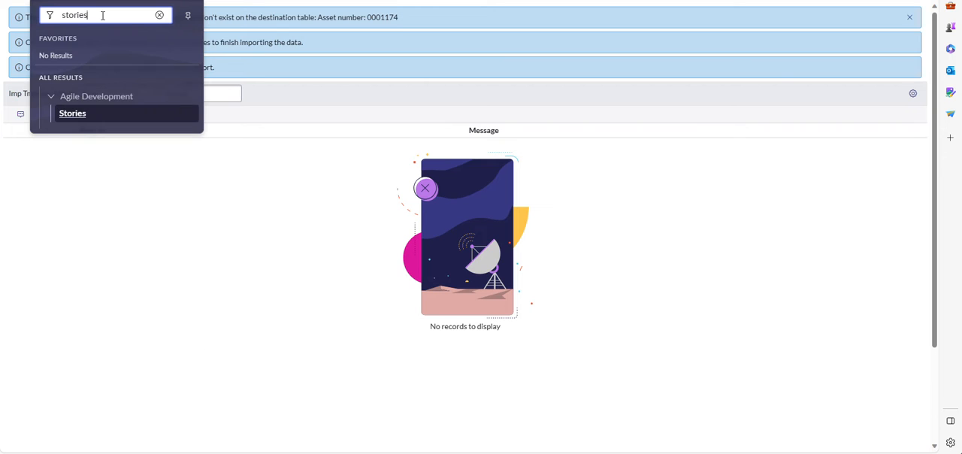
key("Return")
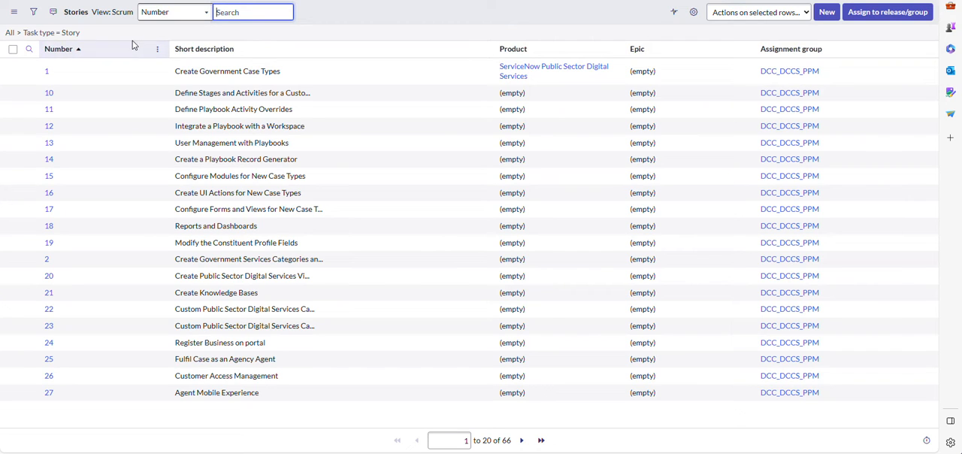
Step: Start an import into the Story table, upload the file "SPM - PPM - Starter Stories - Vancouver (1)" and preview the imported data
right_click(111, 49)
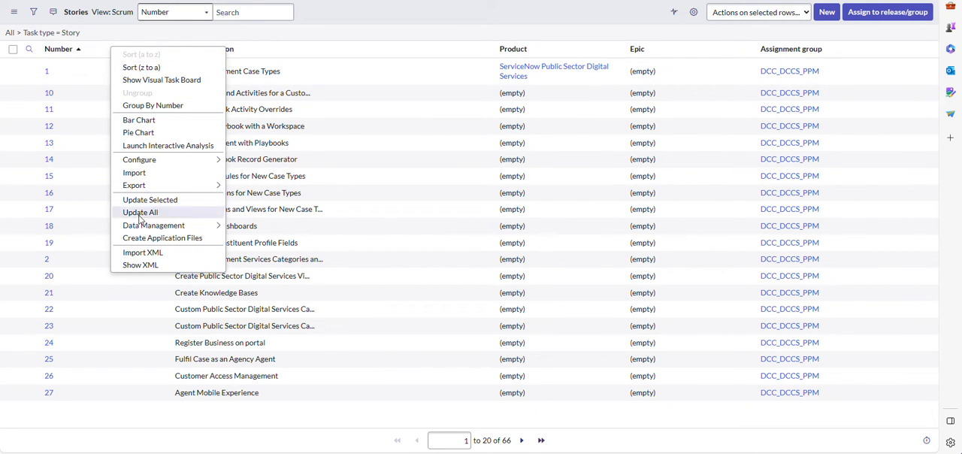
left_click(140, 176)
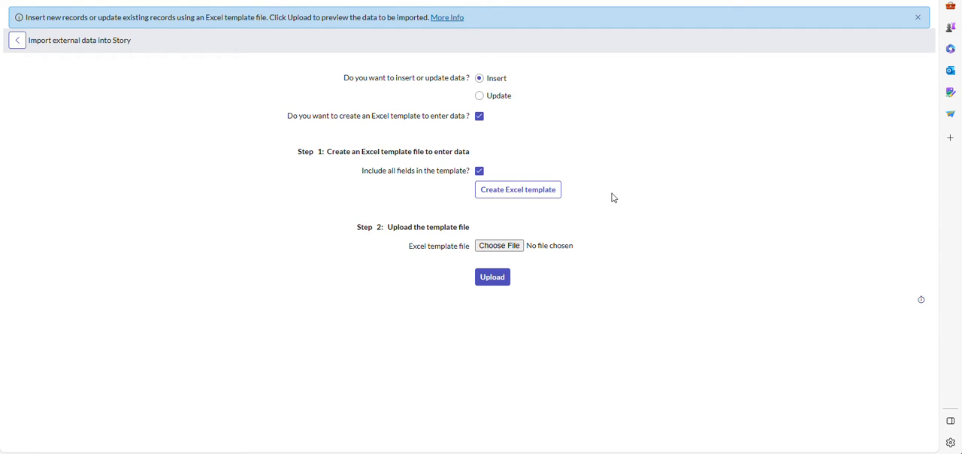
left_click(523, 246)
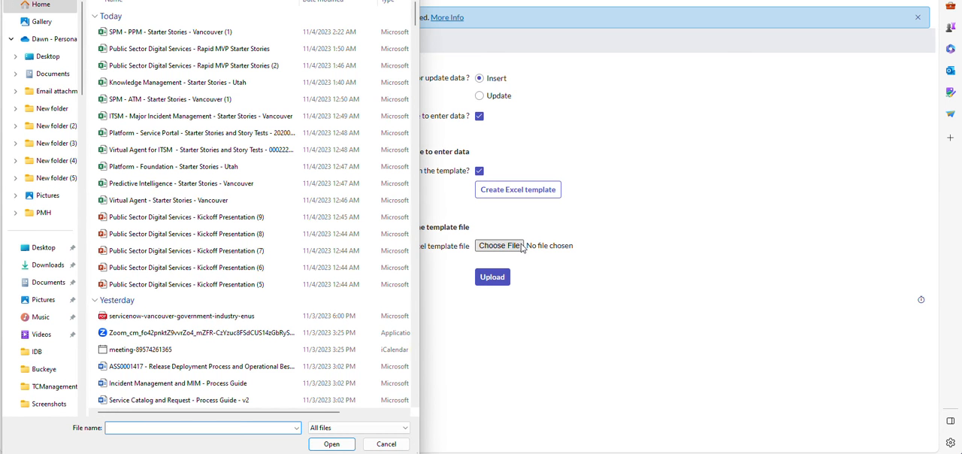
left_click(200, 35)
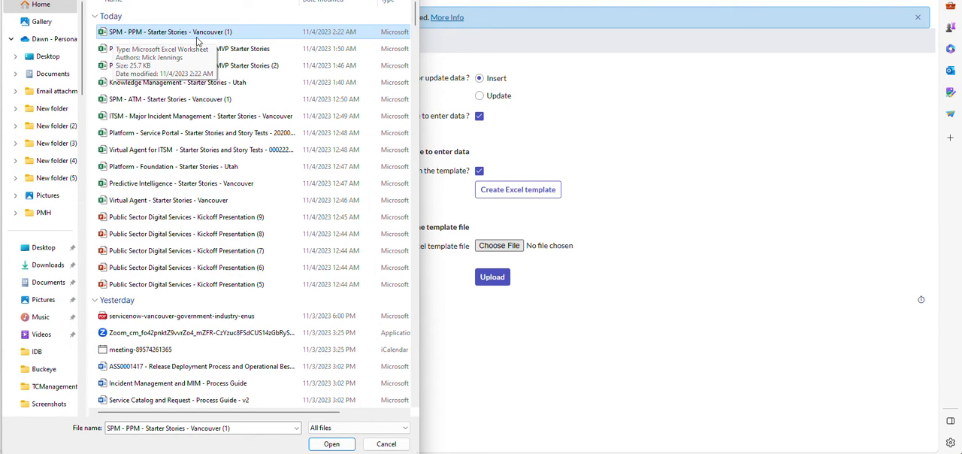
left_click(331, 444)
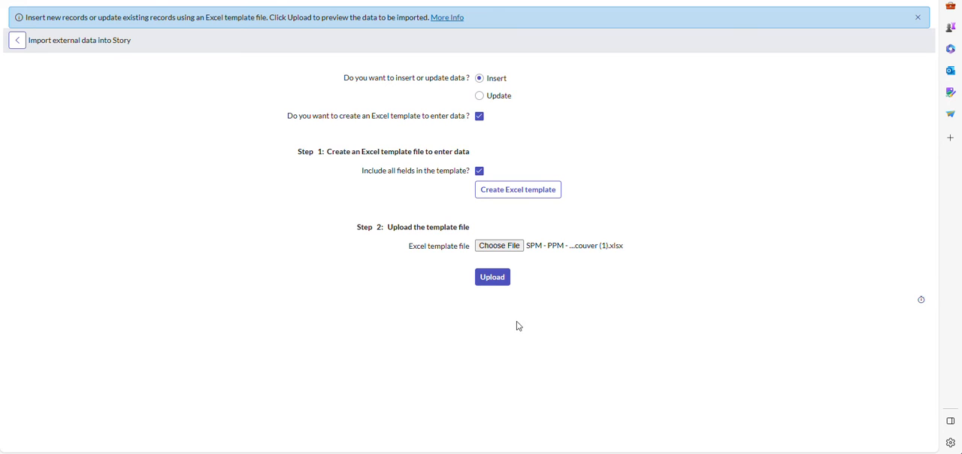
left_click(502, 277)
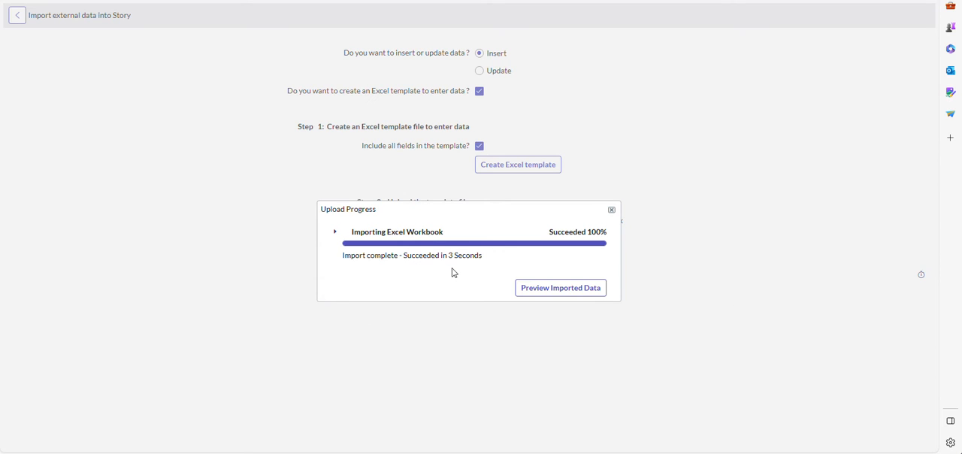
left_click(556, 294)
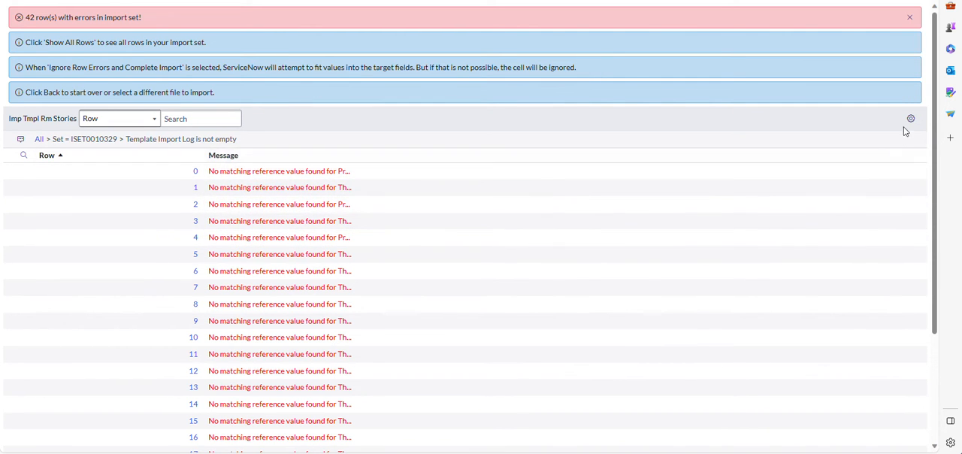
Step: Complete the story import while ignoring the row errors
left_click_drag(935, 136, 935, 173)
mouse_move(326, 120)
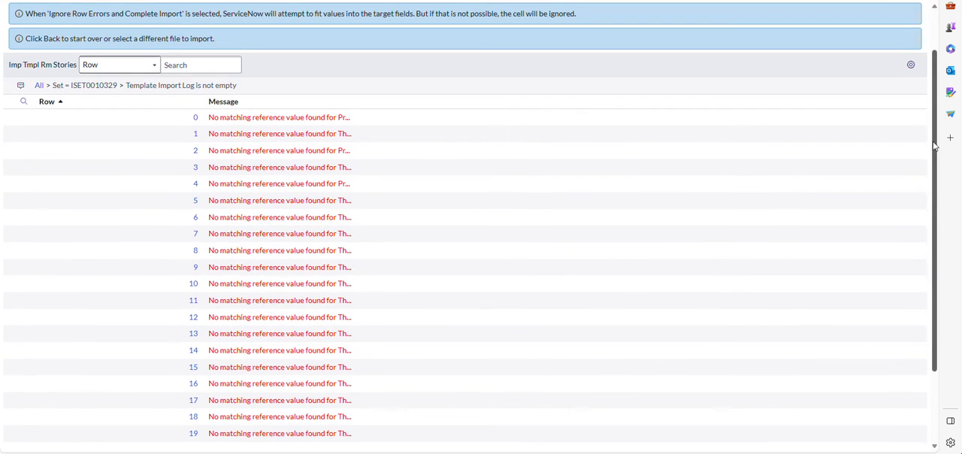
scroll(929, 138, "down", 2)
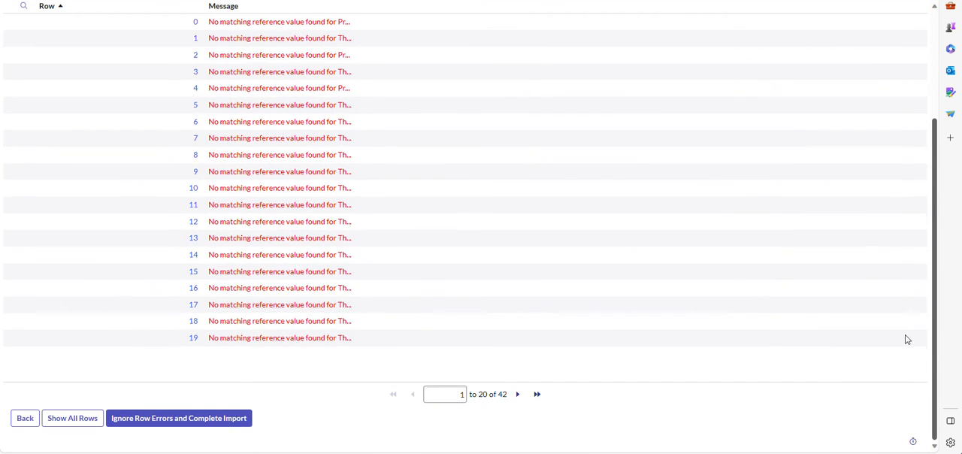
left_click(190, 425)
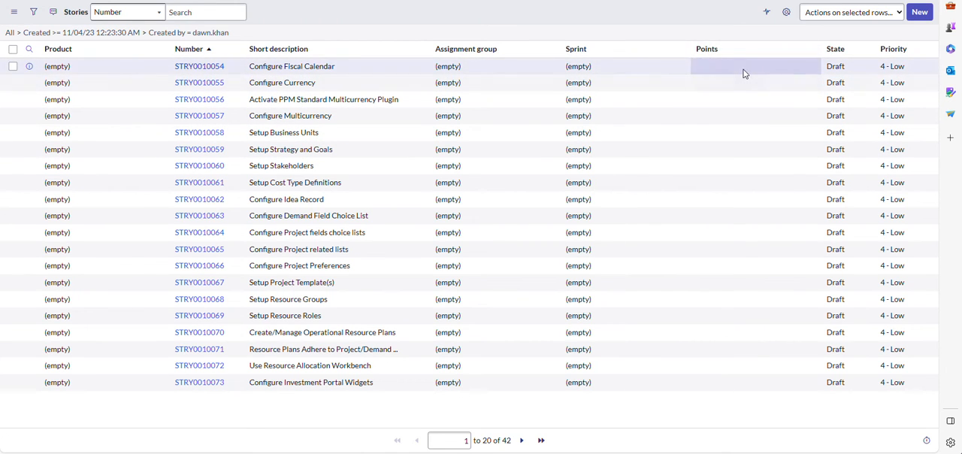
Step: Open the imported "Configure Fiscal Calendar" story and look up the product models available for its Product field
left_click(201, 69)
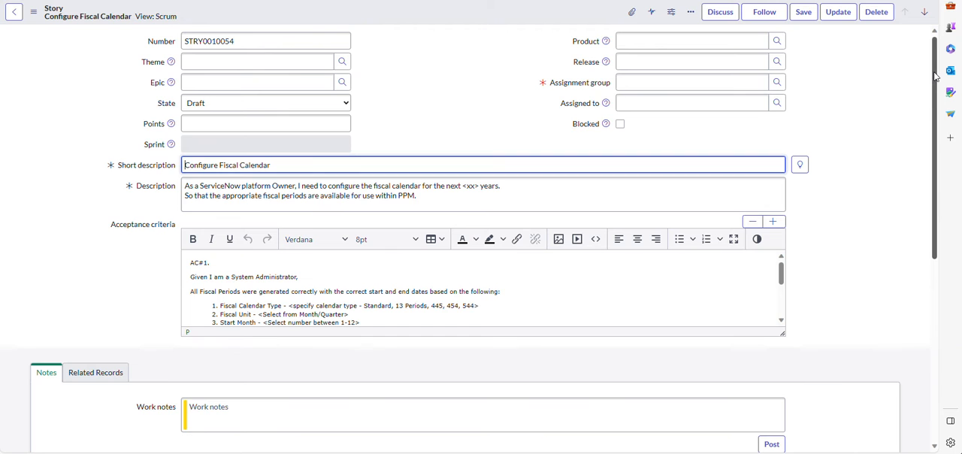
left_click(646, 43)
left_click(777, 40)
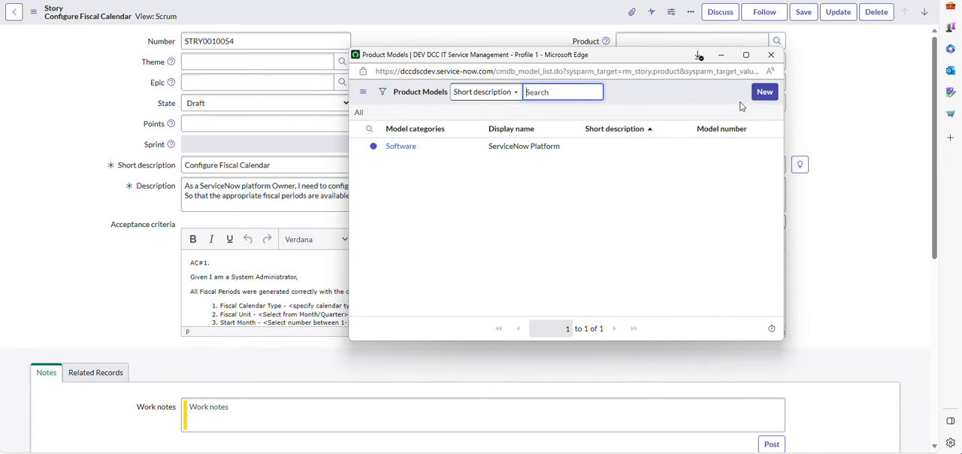
left_click(771, 55)
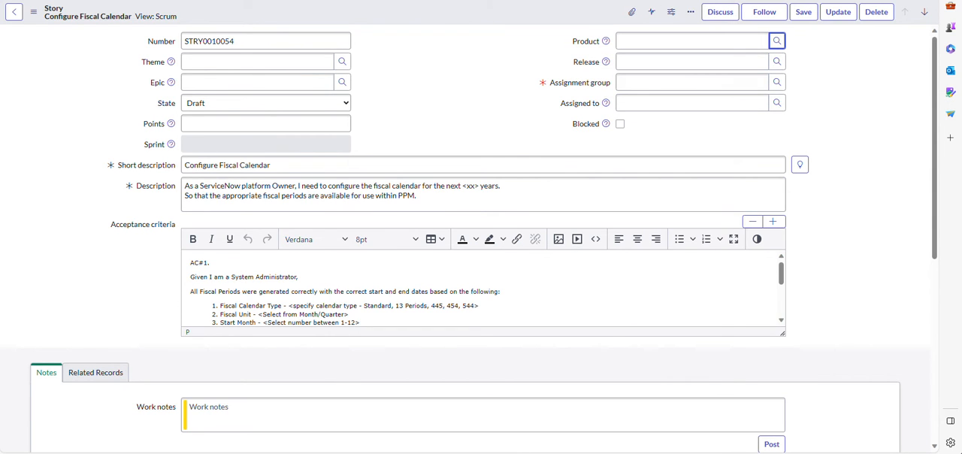
Step: Examine the description and acceptance criteria of the "Configure Fiscal Calendar" story, highlighting the AC#1 text on the fiscal periods
left_click_drag(935, 149, 930, 197)
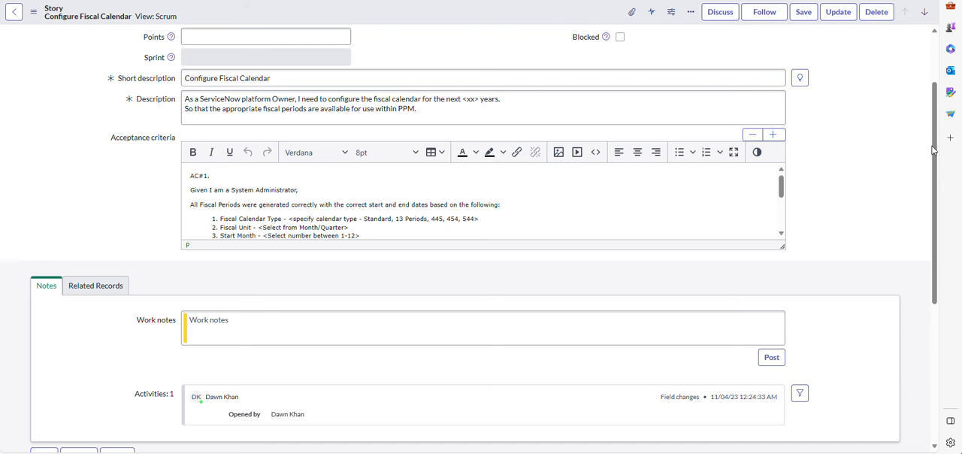
scroll(936, 151, "down", 1)
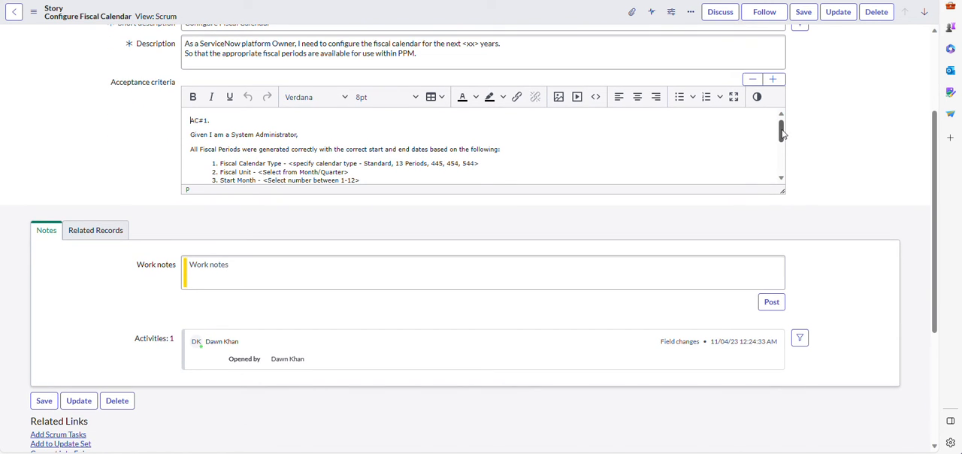
left_click_drag(782, 130, 782, 132)
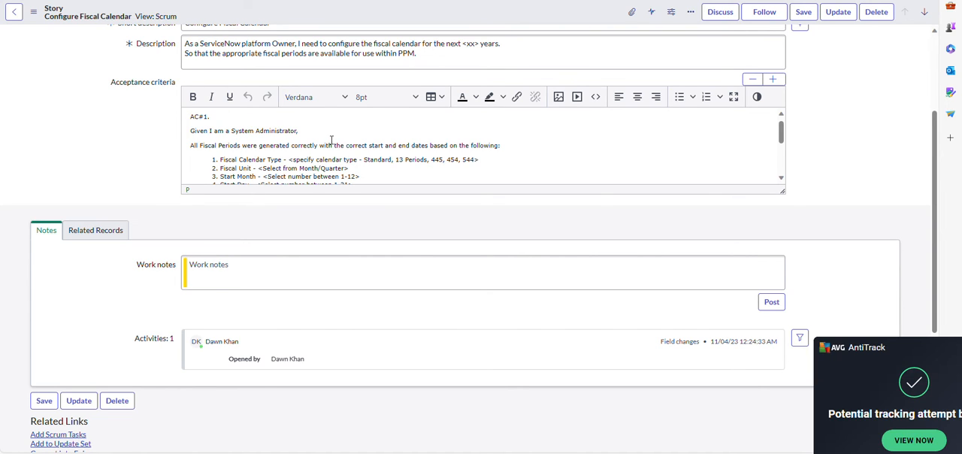
left_click_drag(937, 169, 941, 123)
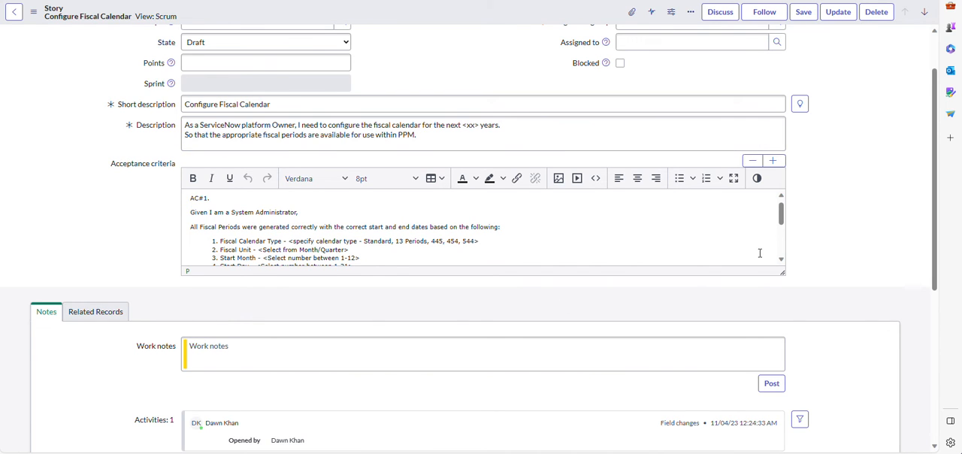
mouse_move(781, 214)
left_mouse_down()
mouse_move(781, 229)
mouse_move(782, 217)
left_mouse_up()
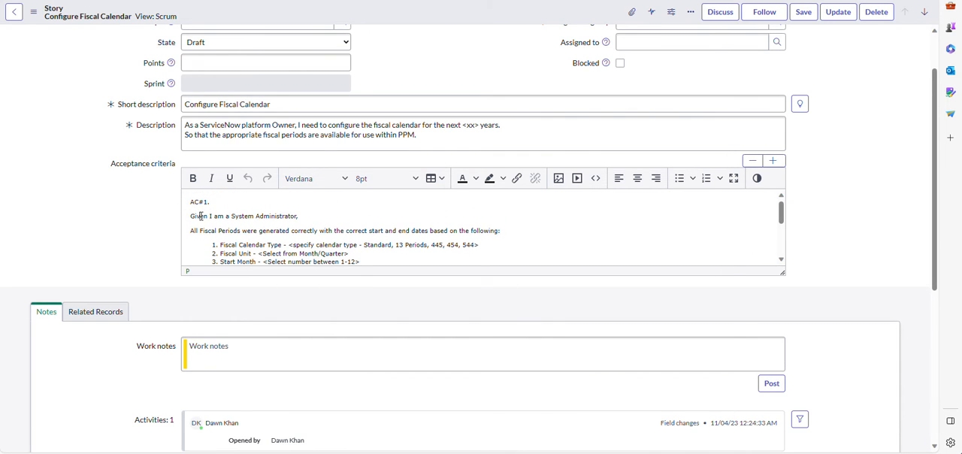
left_click_drag(200, 216, 303, 213)
left_click_drag(194, 230, 507, 223)
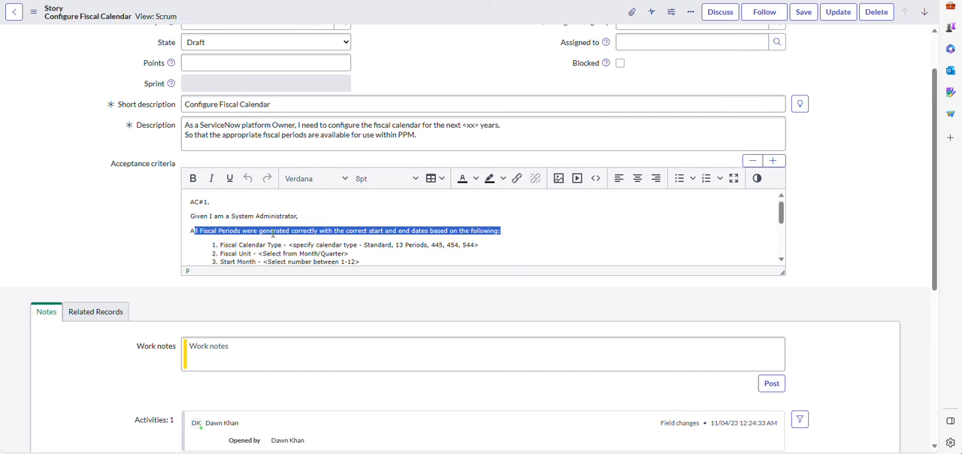
Step: Read through the remaining acceptance criteria of the story, highlighting the AC#2 sentence about selecting the fiscal year in a cost plan
left_click(426, 219)
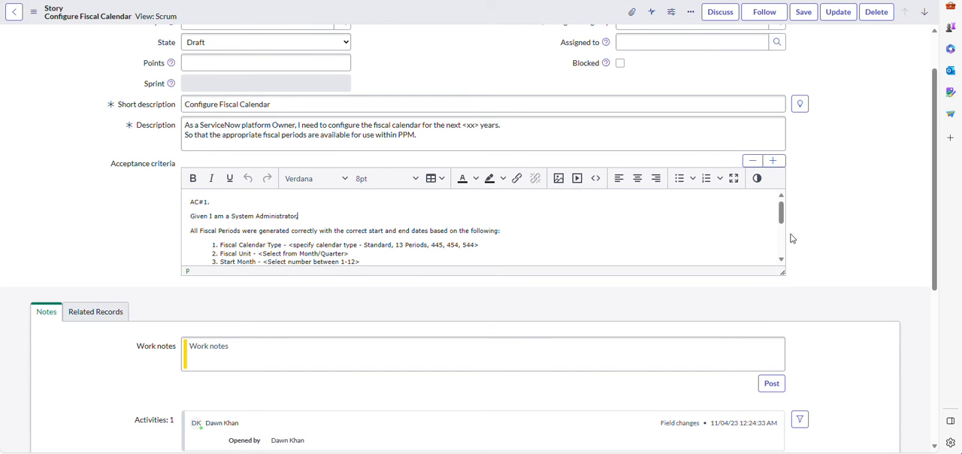
left_click_drag(780, 207, 788, 234)
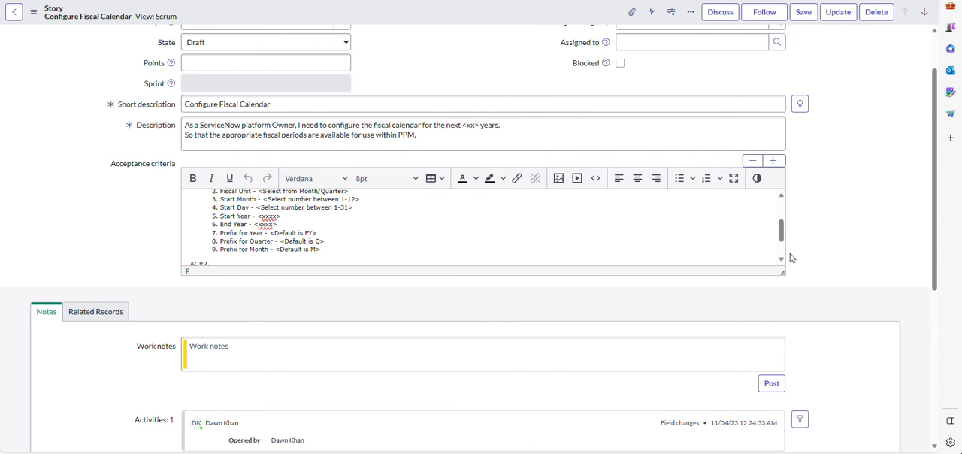
left_click_drag(780, 235, 782, 254)
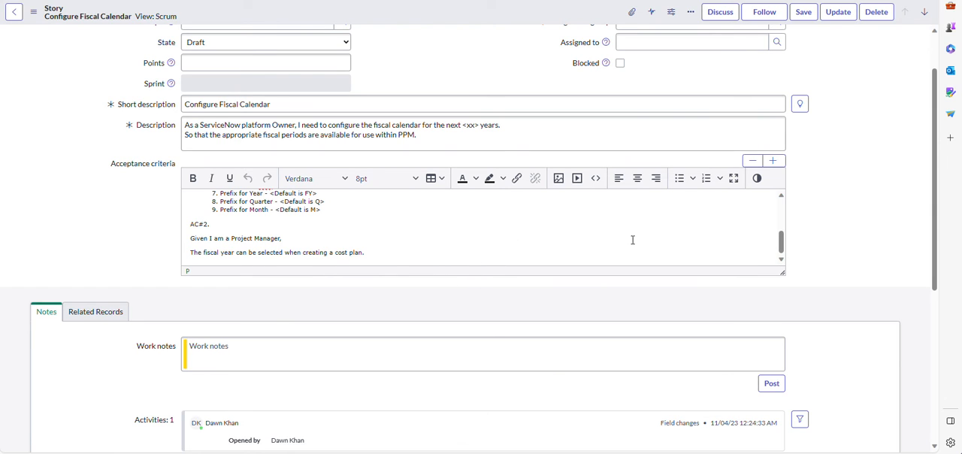
left_click_drag(783, 247, 785, 235)
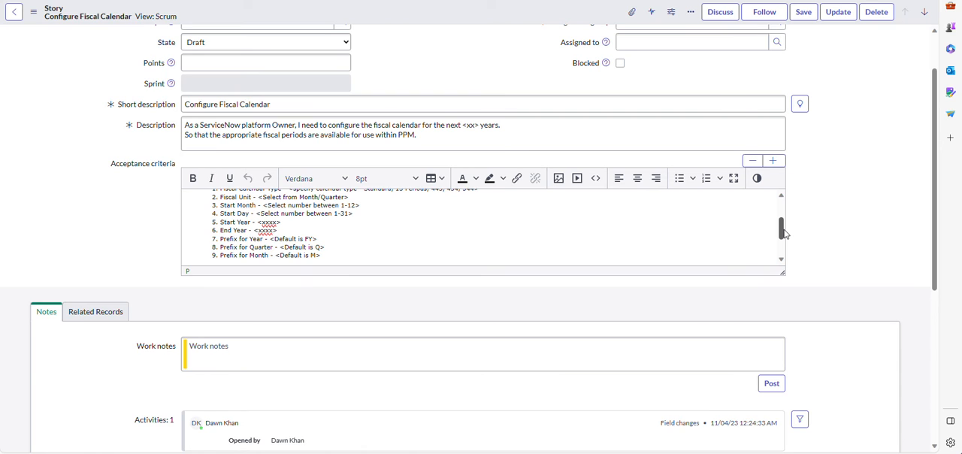
left_click_drag(784, 233, 785, 245)
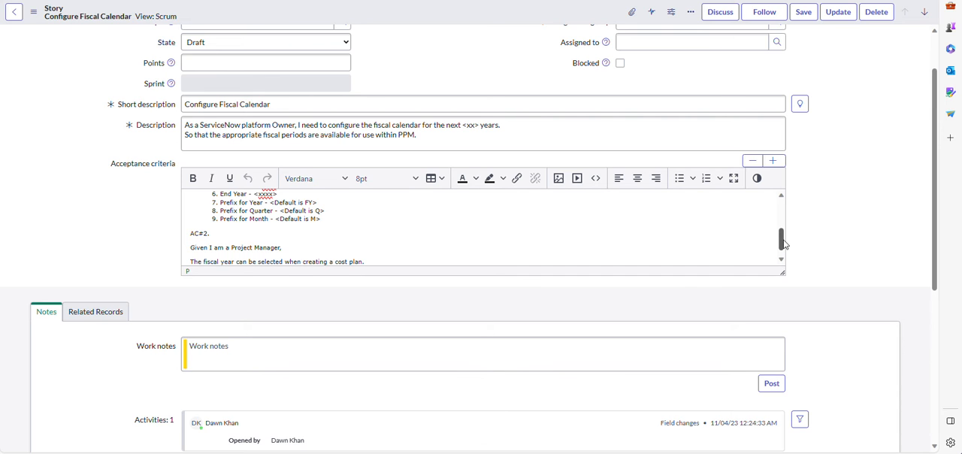
left_click_drag(784, 245, 784, 248)
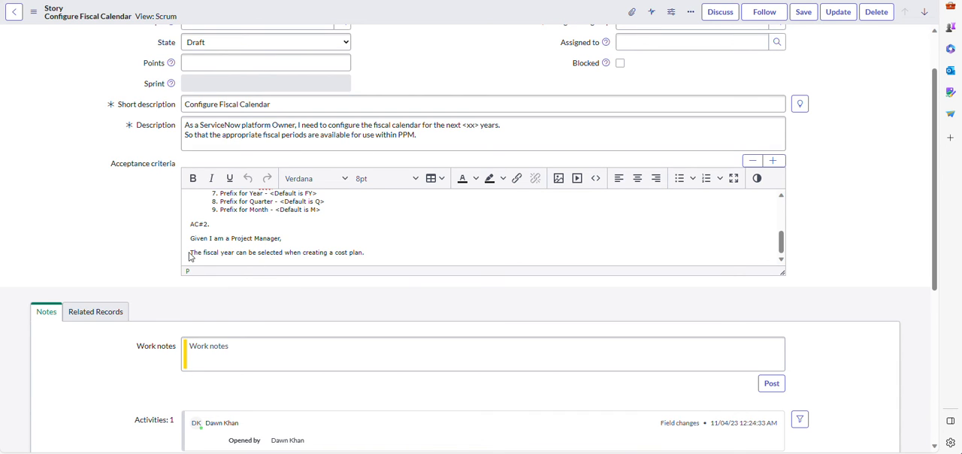
left_click_drag(192, 252, 399, 251)
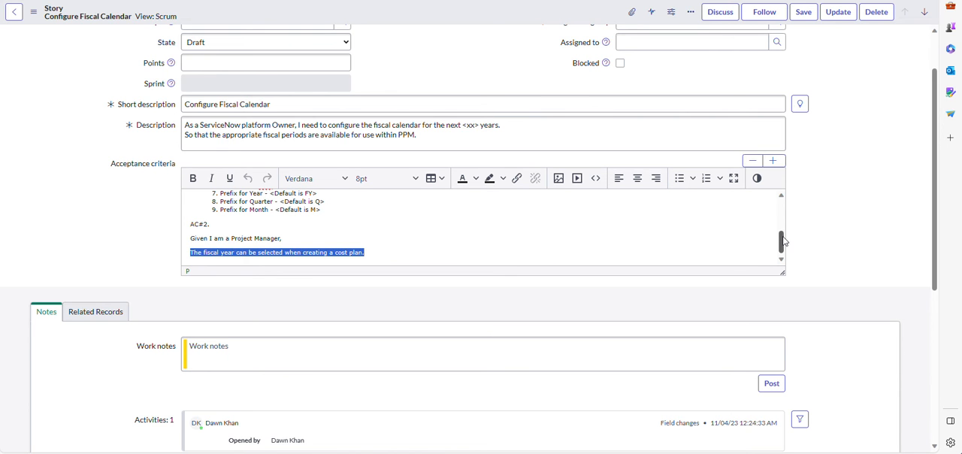
Step: Return to the Stories list and add the Description column to its personalized columns, placed directly after Short description
left_click(14, 12)
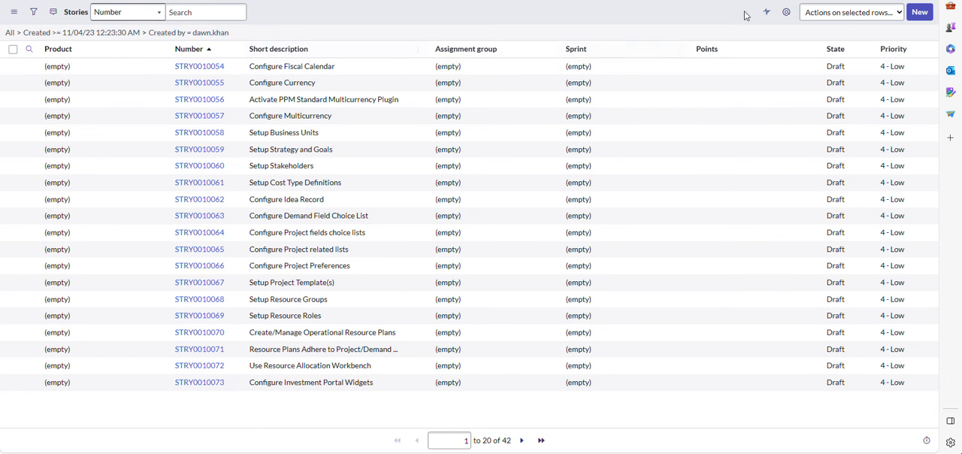
left_click(787, 15)
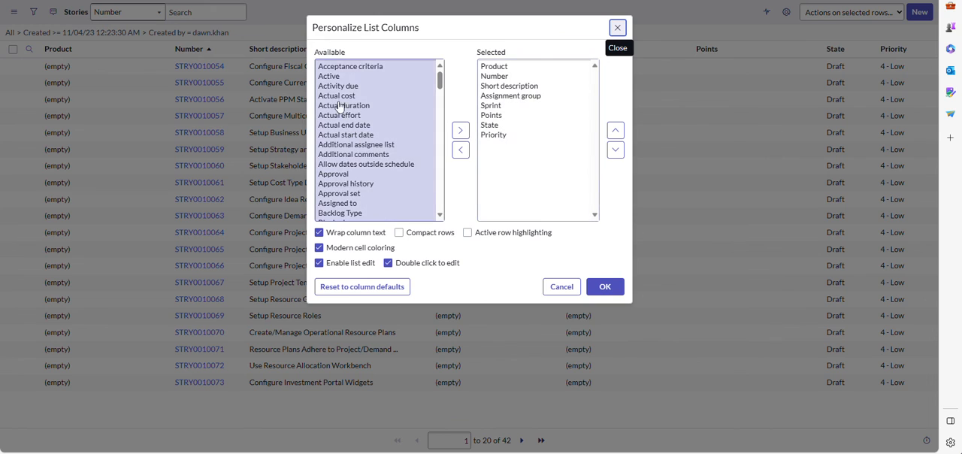
left_click(346, 96)
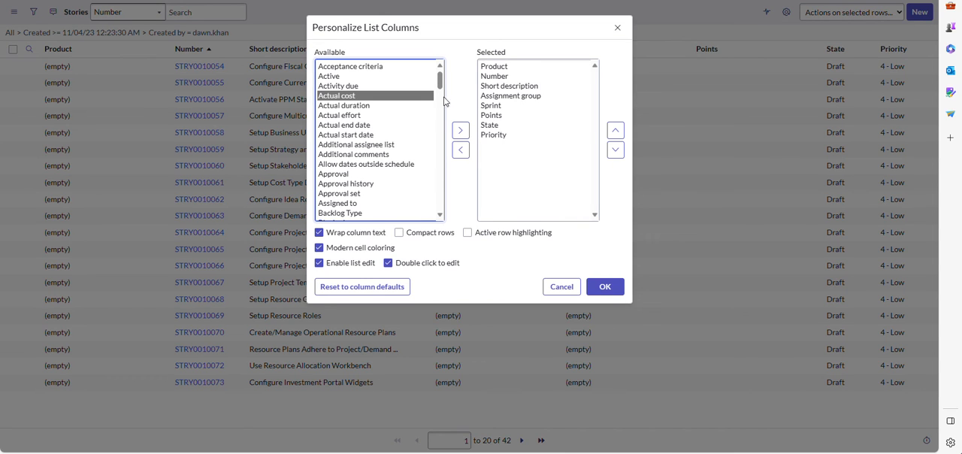
left_click_drag(439, 74, 441, 110)
left_click_drag(440, 112, 440, 113)
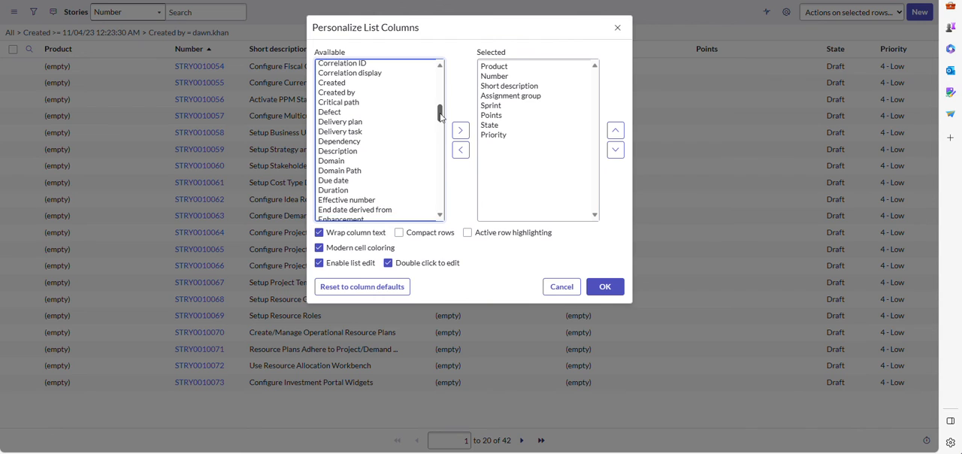
left_click(344, 153)
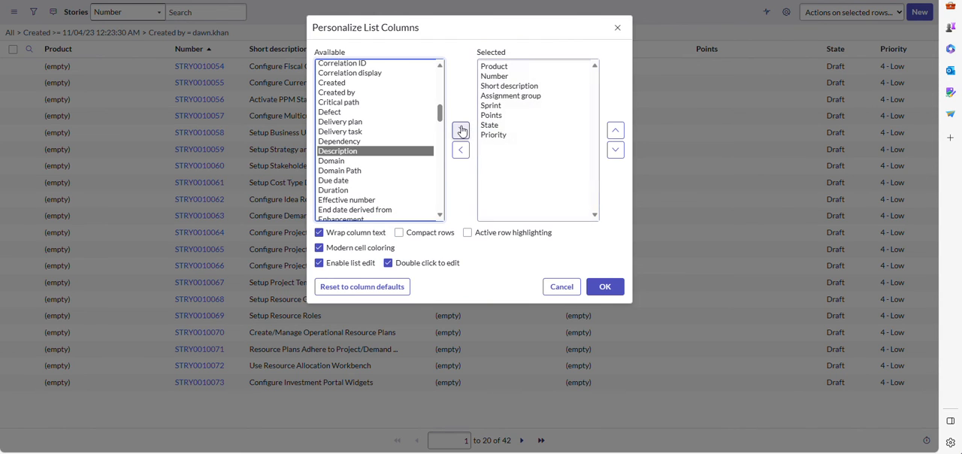
left_click(460, 130)
left_click(615, 132)
left_click(615, 132)
left_click(615, 131)
left_click(615, 132)
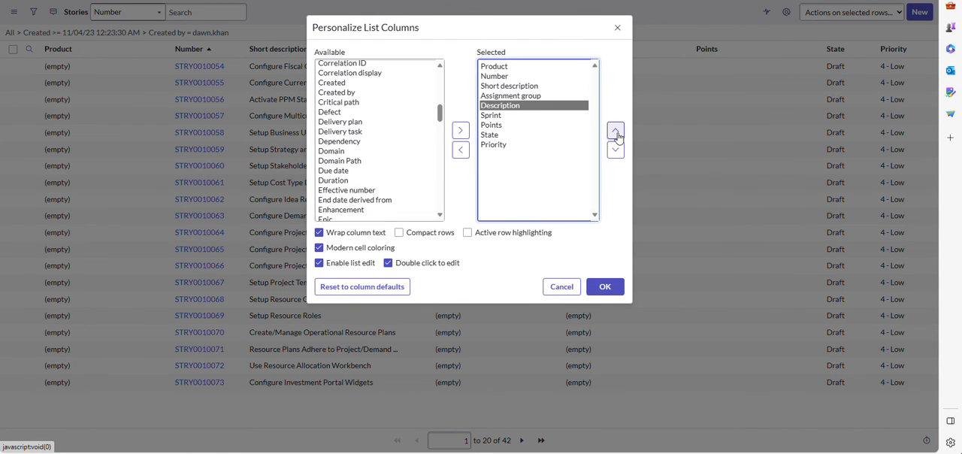
left_click(615, 132)
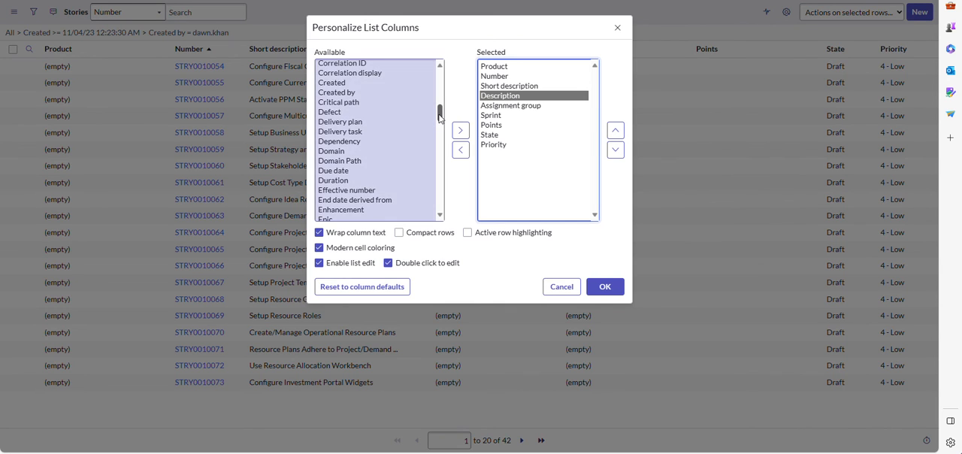
Step: Add the Acceptance criteria column directly after Description, apply the column layout and review the listed stories
left_click_drag(439, 114, 440, 76)
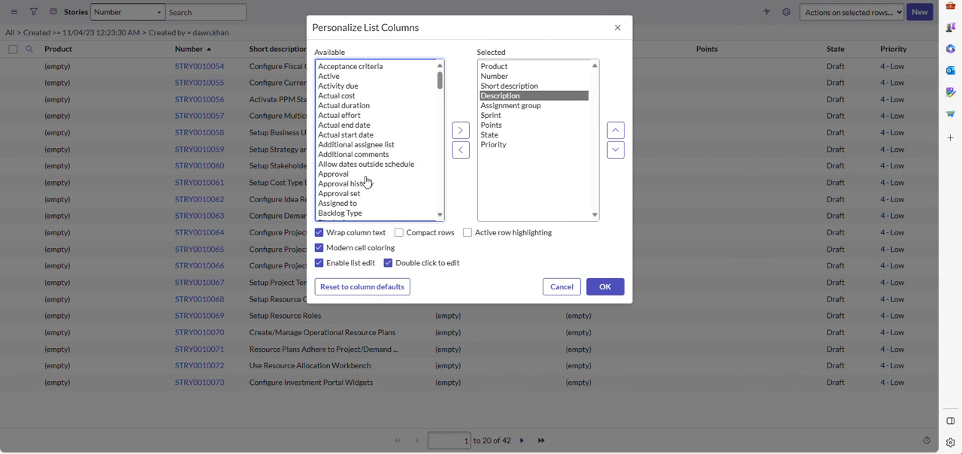
left_click(380, 69)
left_click(461, 132)
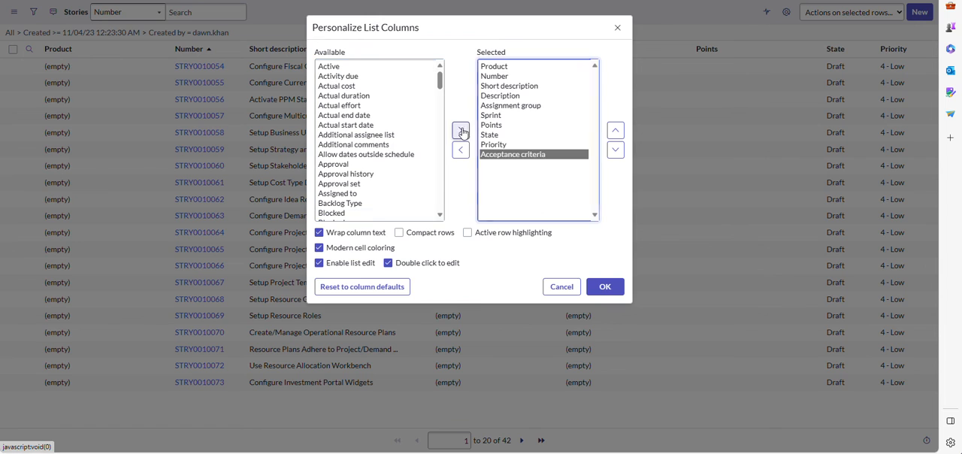
left_click(615, 132)
left_click(616, 133)
left_click(615, 132)
left_click(615, 132)
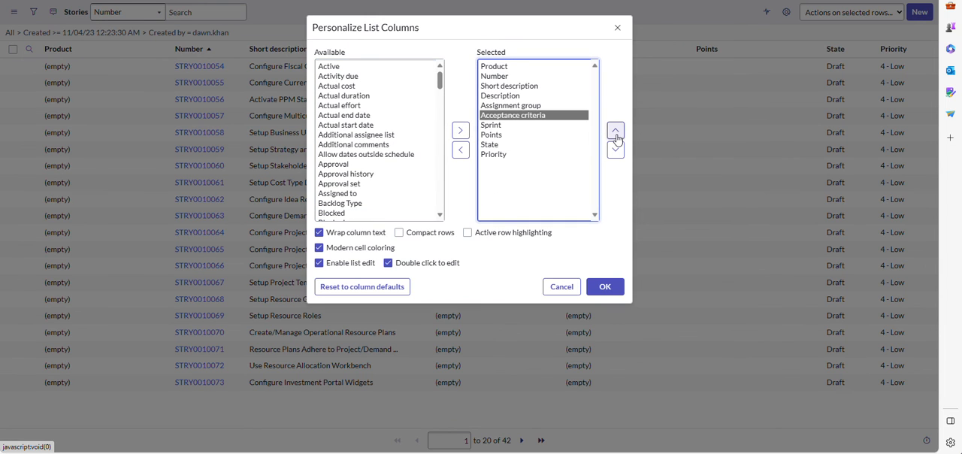
left_click(616, 132)
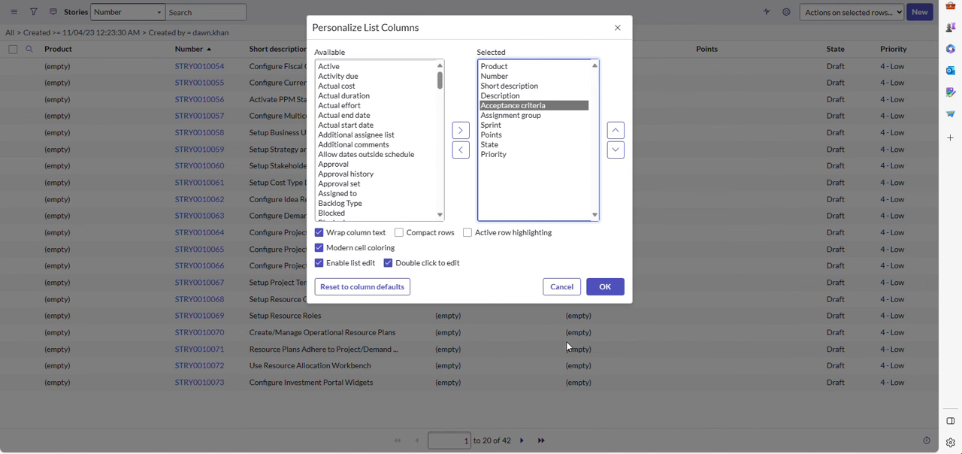
left_click(610, 291)
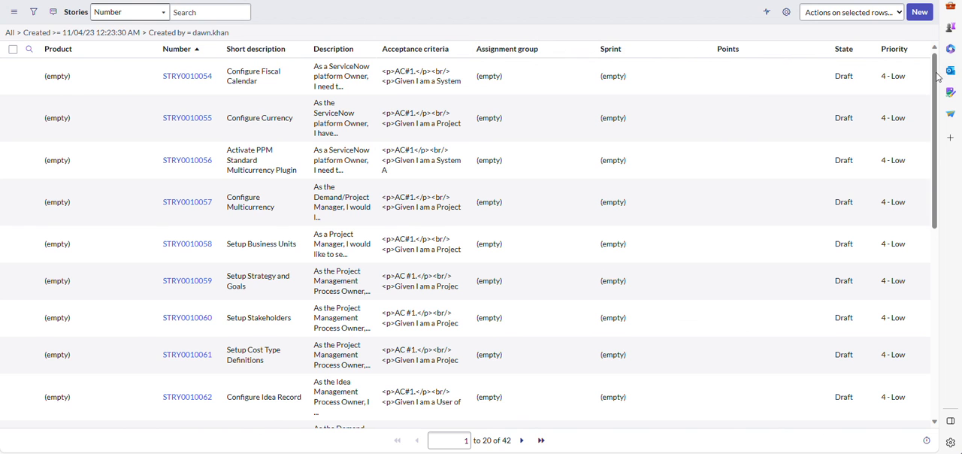
scroll(826, 188, "down", 5)
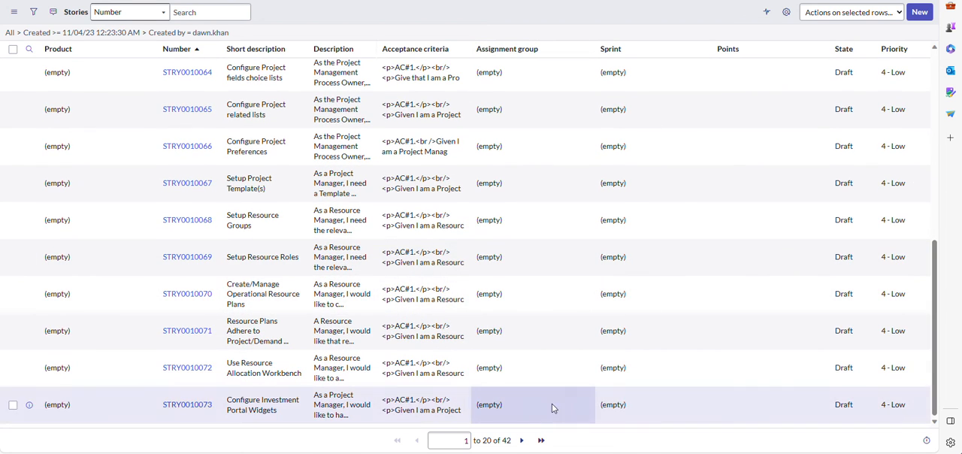